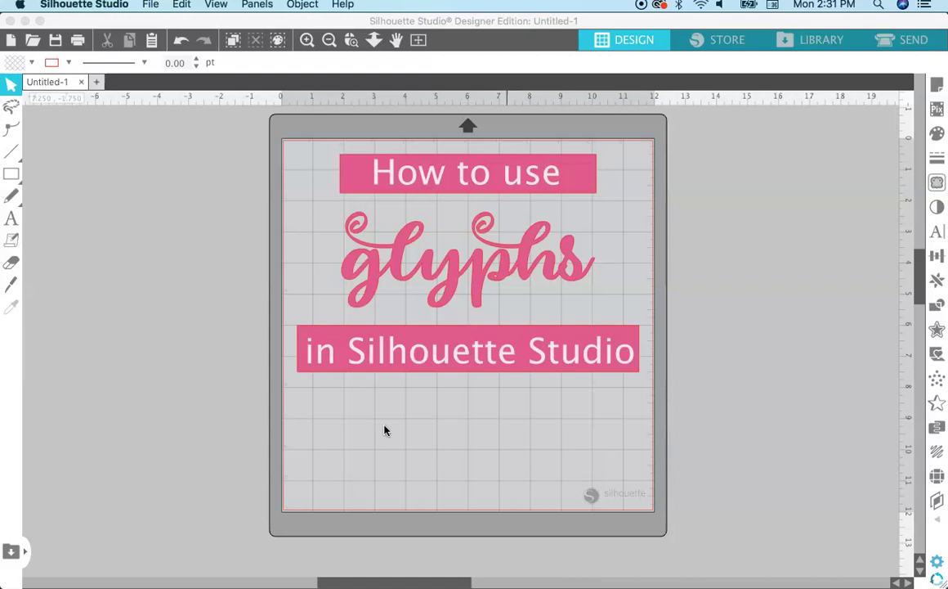
Step: Switch to the Text tool and show the Text Style glyph grid for Lucida Grande
{"action": "left_click", "coordinate": [384, 431]}
{"action": "key", "text": "t"}
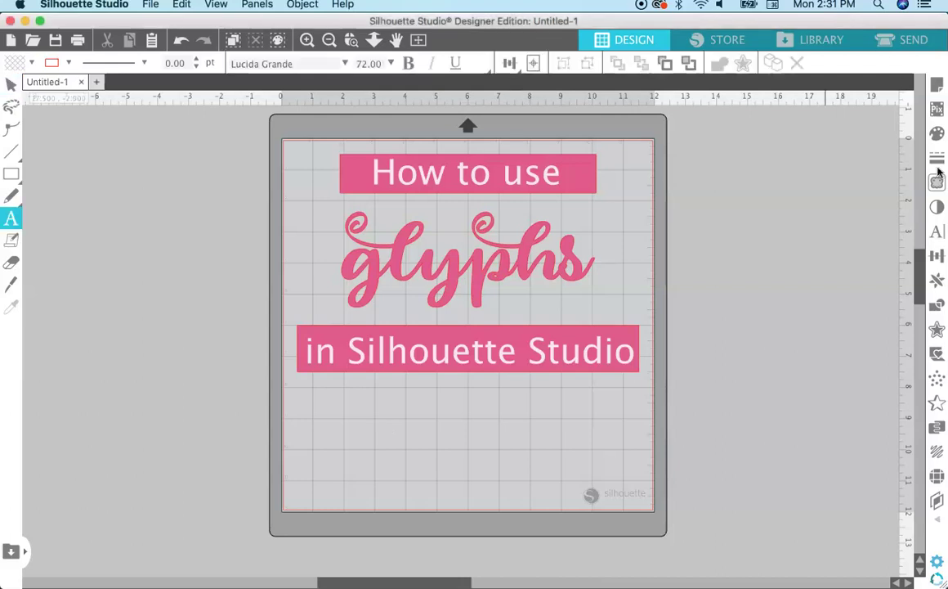
{"action": "left_click", "coordinate": [936, 233]}
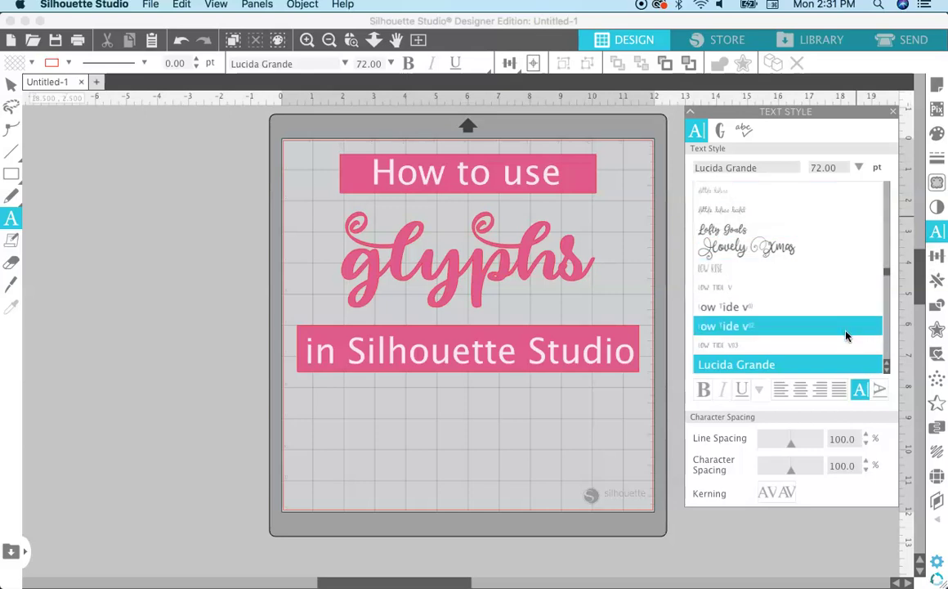
{"action": "left_click", "coordinate": [885, 242]}
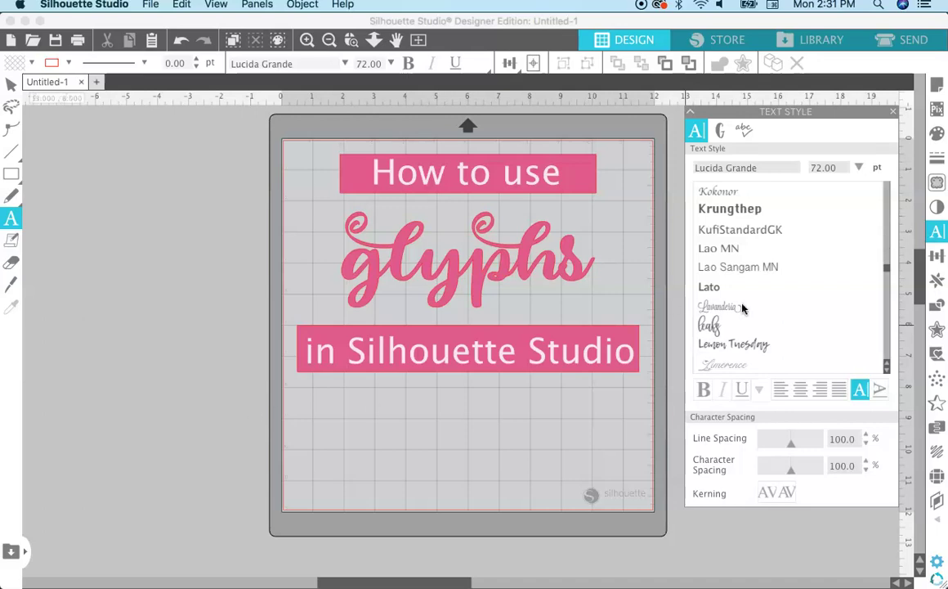
{"action": "left_click", "coordinate": [720, 139]}
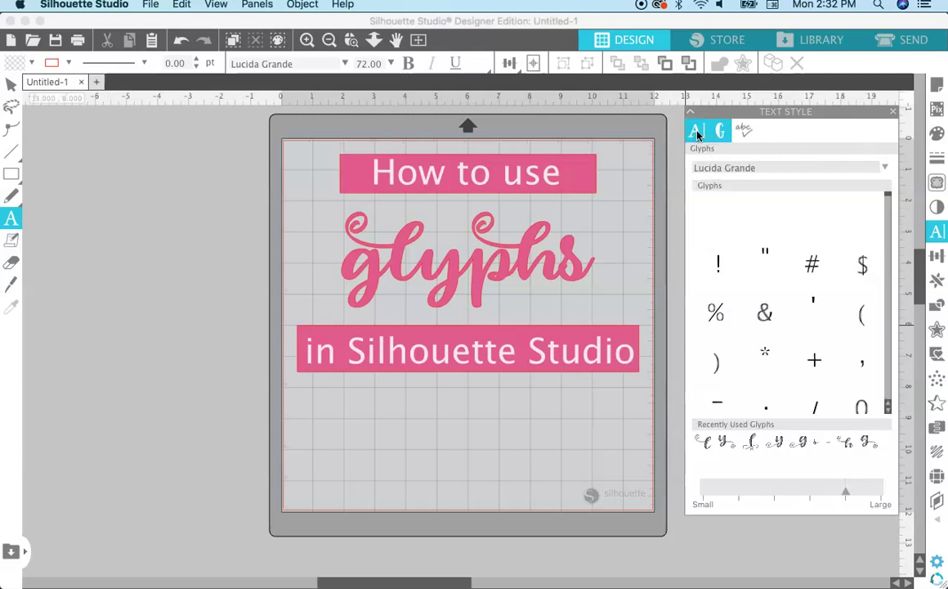
{"action": "left_click", "coordinate": [697, 135]}
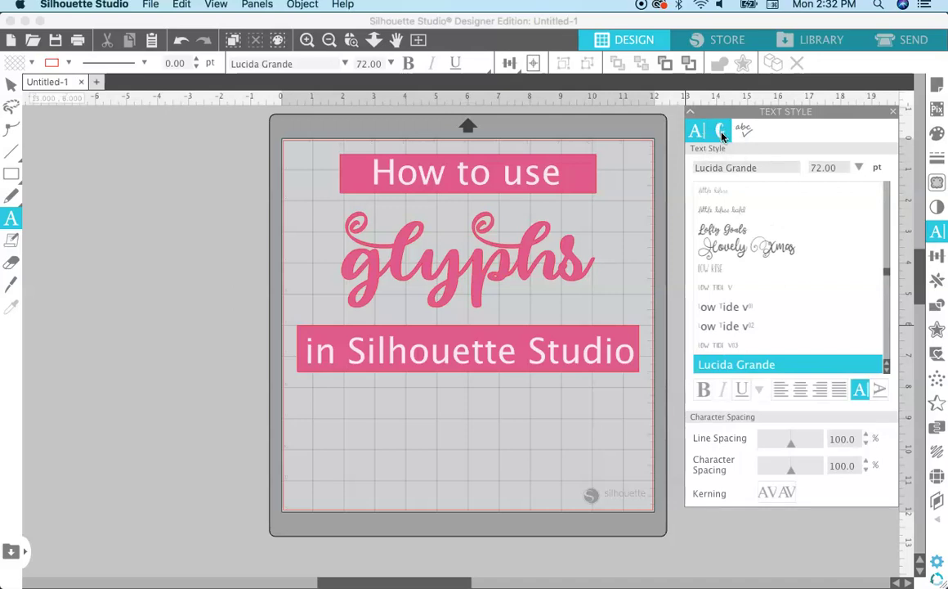
{"action": "left_click", "coordinate": [723, 136]}
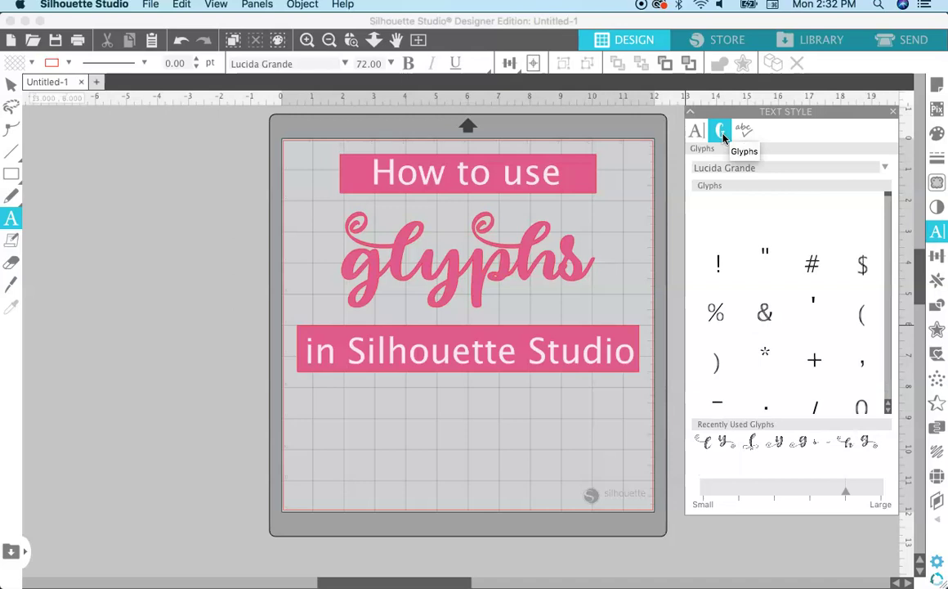
Step: In a new Untitled-2 document, place a text box reading 'glyphs'
{"action": "left_click", "coordinate": [97, 83]}
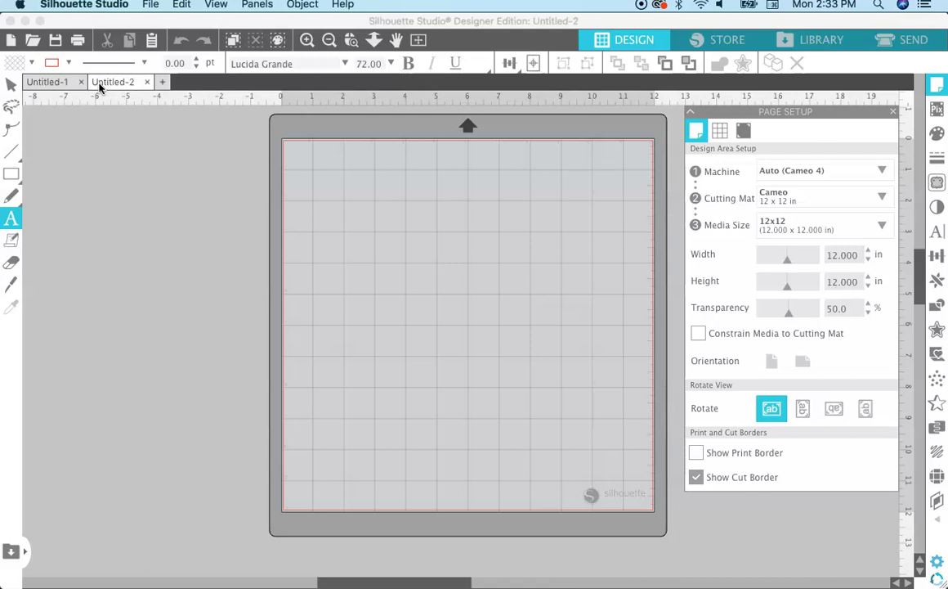
{"action": "left_click", "coordinate": [353, 250]}
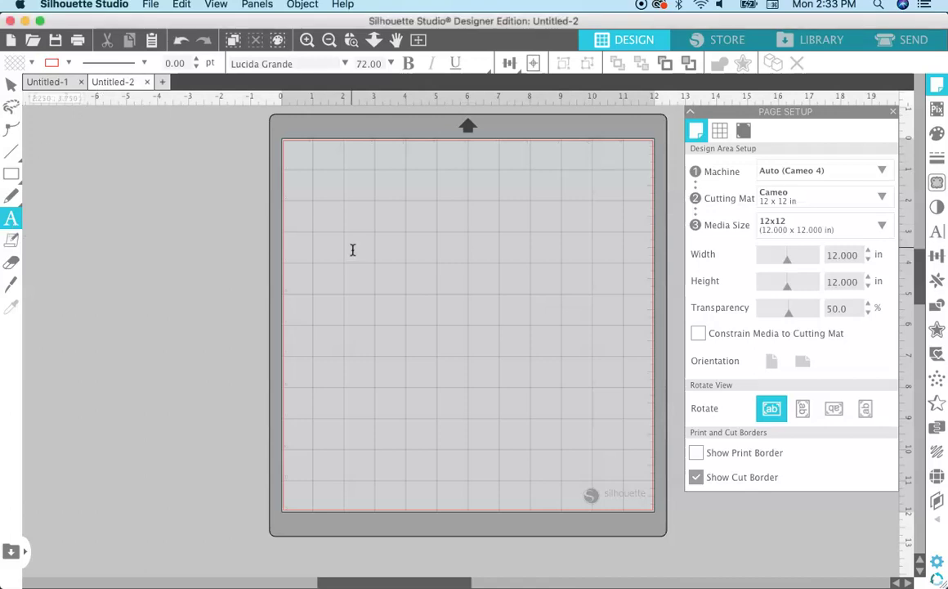
{"action": "left_click", "coordinate": [352, 247]}
{"action": "type", "text": "g"}
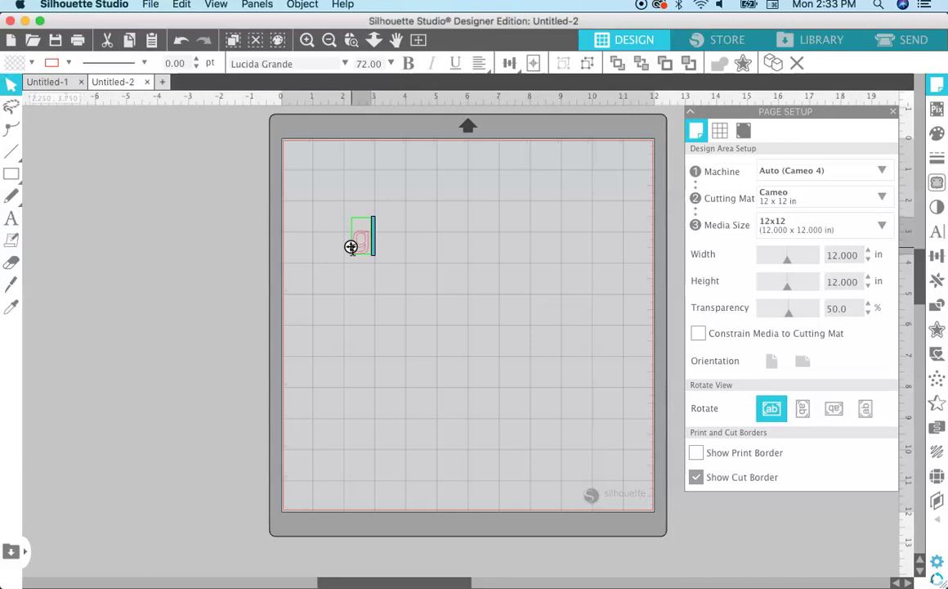
{"action": "type", "text": "lyphs"}
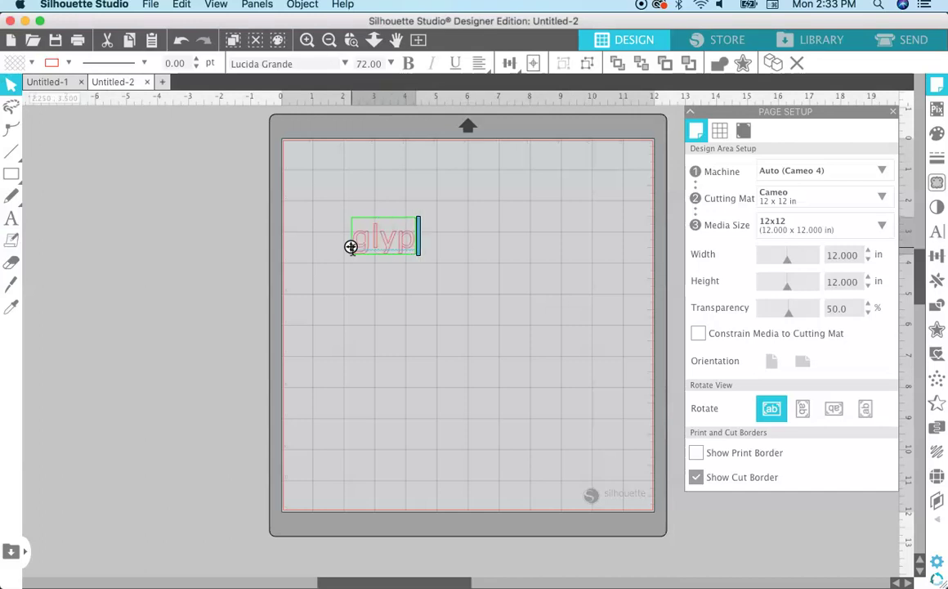
{"action": "left_click", "coordinate": [425, 302]}
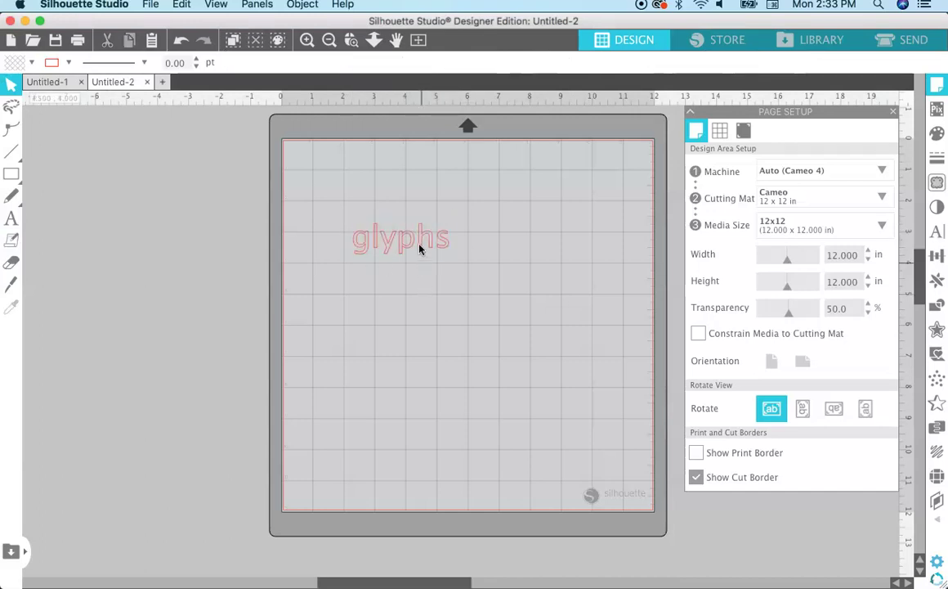
Step: Enlarge the 'glyphs' text to about 10 inches wide
{"action": "left_click", "coordinate": [420, 247]}
{"action": "left_click_drag", "start_coordinate": [456, 259], "coordinate": [551, 319]}
{"action": "left_click_drag", "start_coordinate": [347, 212], "coordinate": [301, 196]}
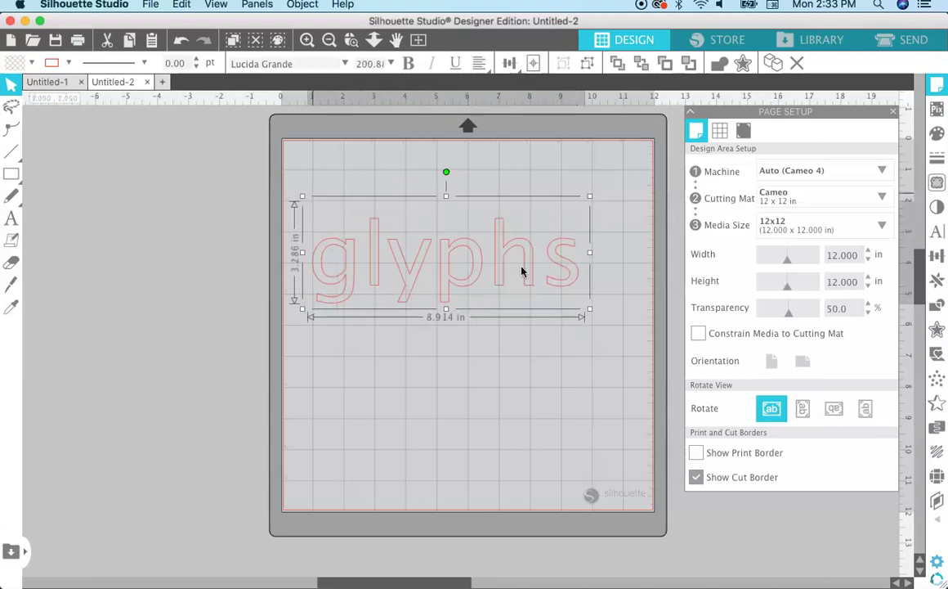
{"action": "left_click_drag", "start_coordinate": [611, 328], "coordinate": [630, 331]}
{"action": "left_click", "coordinate": [605, 422]}
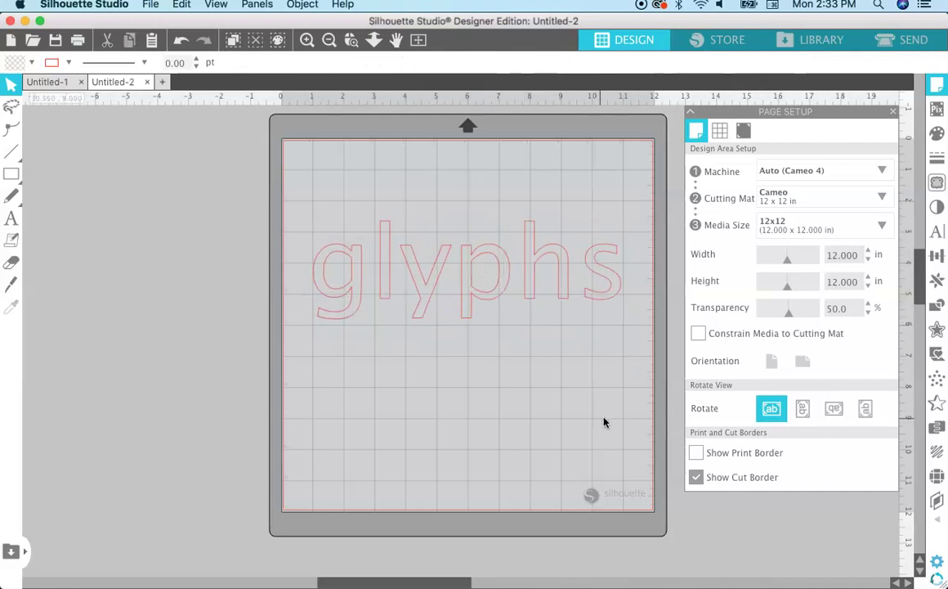
Step: Change the 'glyphs' text from Lucida Grande to rollcake, now about 11.8 in wide
{"action": "left_click", "coordinate": [567, 295]}
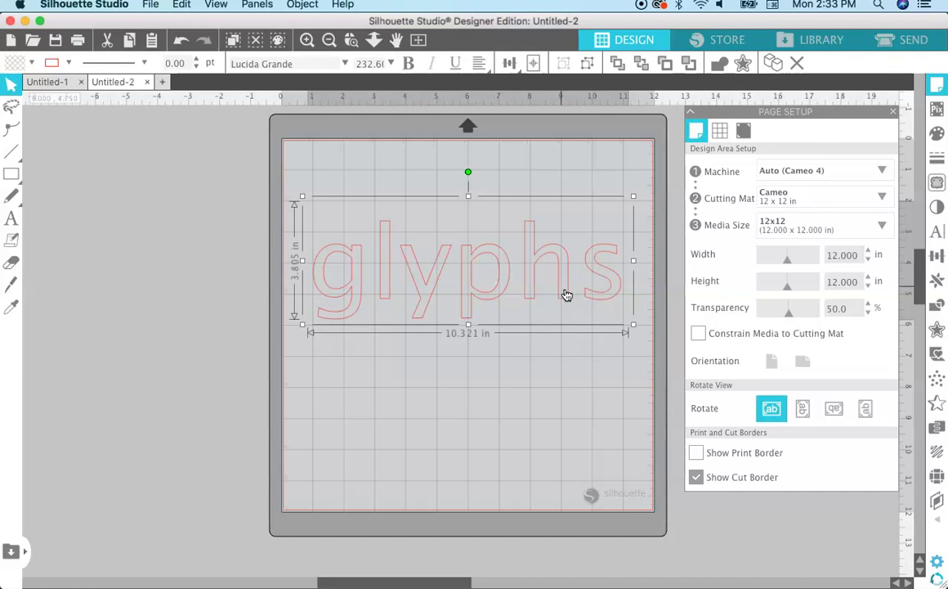
{"action": "left_click", "coordinate": [936, 234]}
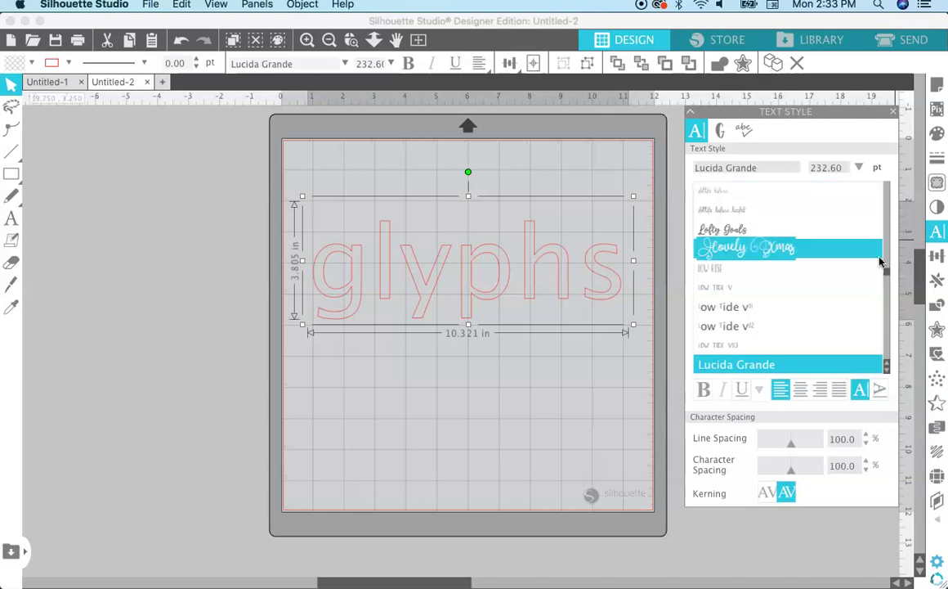
{"action": "scroll", "coordinate": [889, 284], "scroll_direction": "down", "scroll_amount": 10}
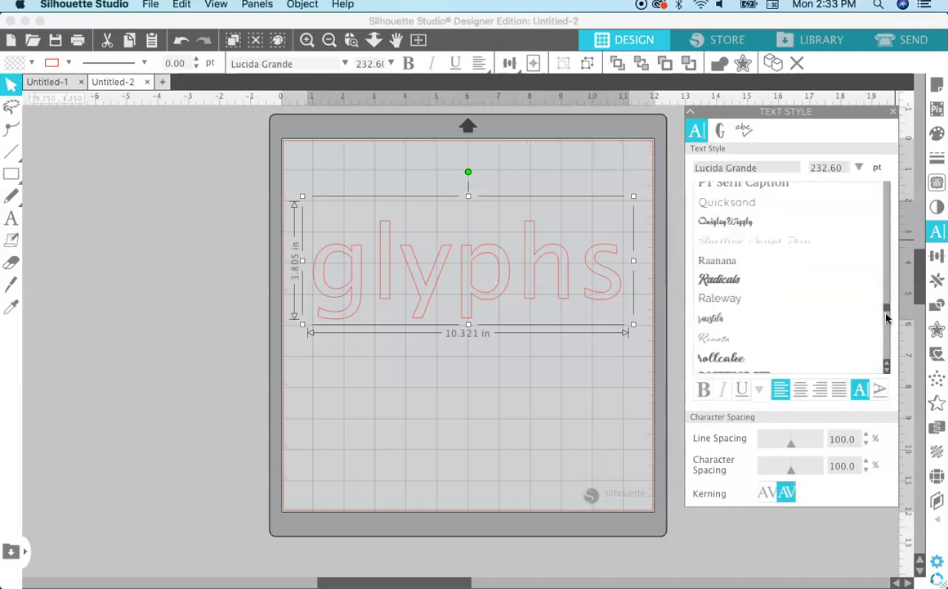
{"action": "scroll", "coordinate": [886, 287], "scroll_direction": "up", "scroll_amount": 3}
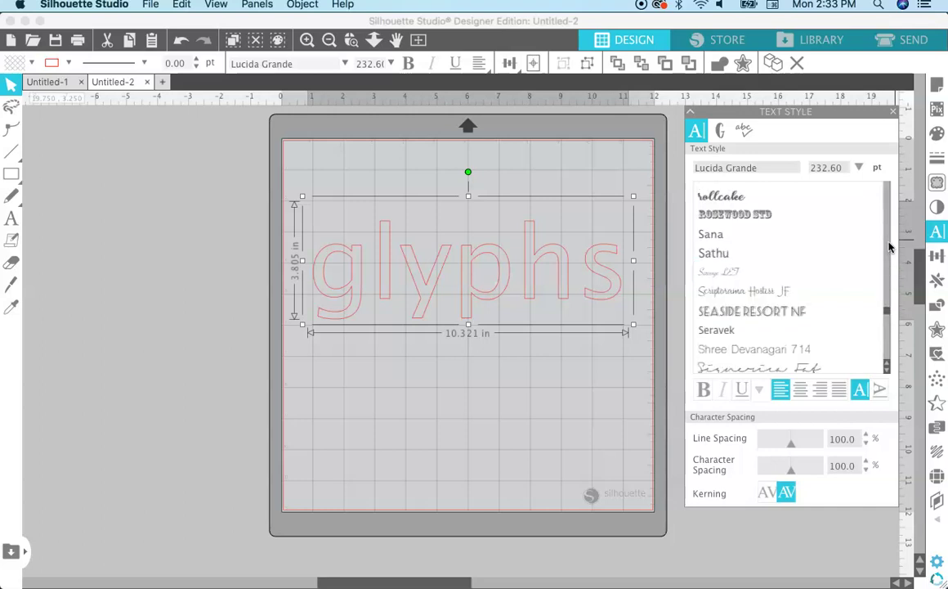
{"action": "left_click", "coordinate": [812, 200]}
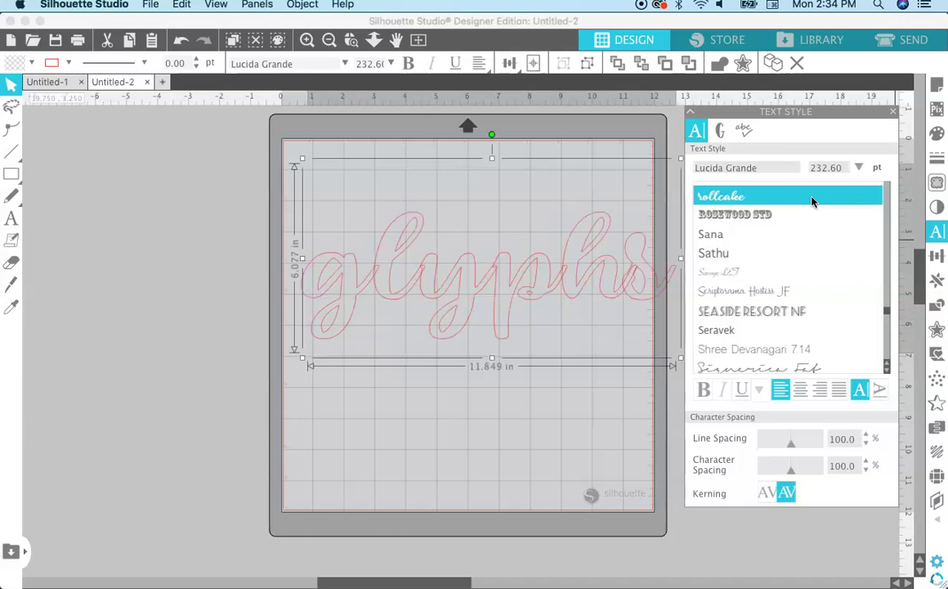
{"action": "left_click", "coordinate": [606, 447]}
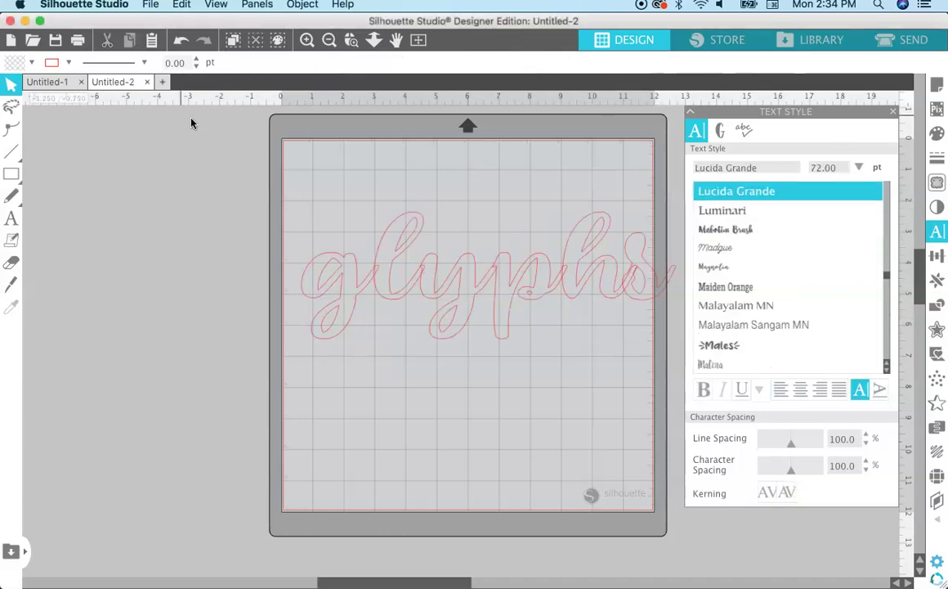
Step: Using Untitled-1 as reference, shrink 'glyphs' to about 10.7 in wide and raise it slightly
{"action": "left_click", "coordinate": [59, 85]}
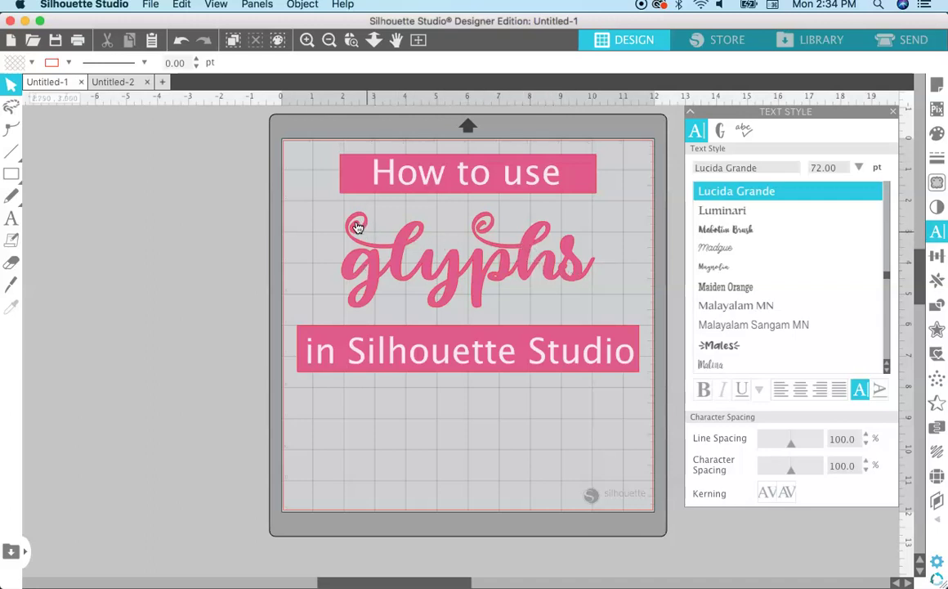
{"action": "left_click", "coordinate": [115, 82]}
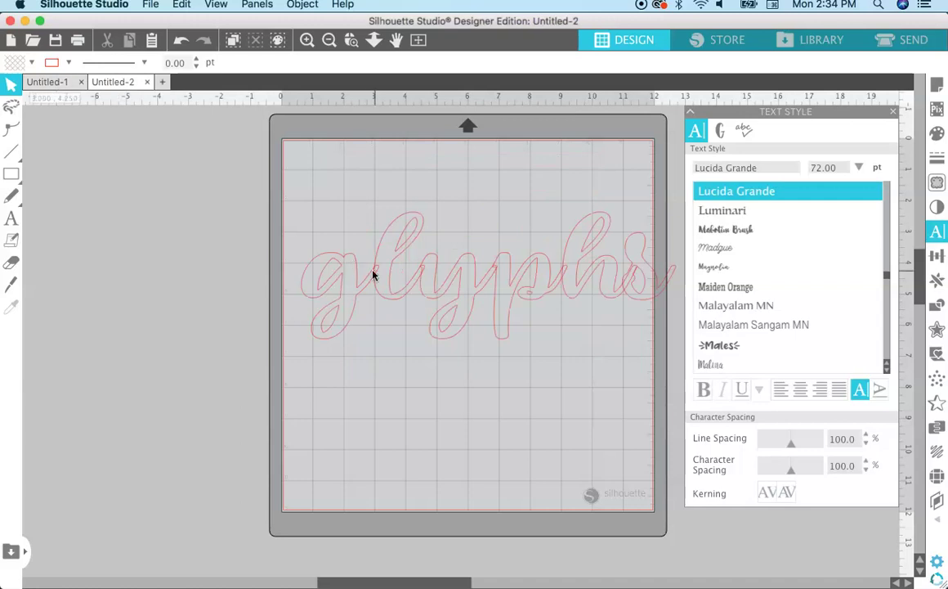
{"action": "left_click", "coordinate": [568, 273]}
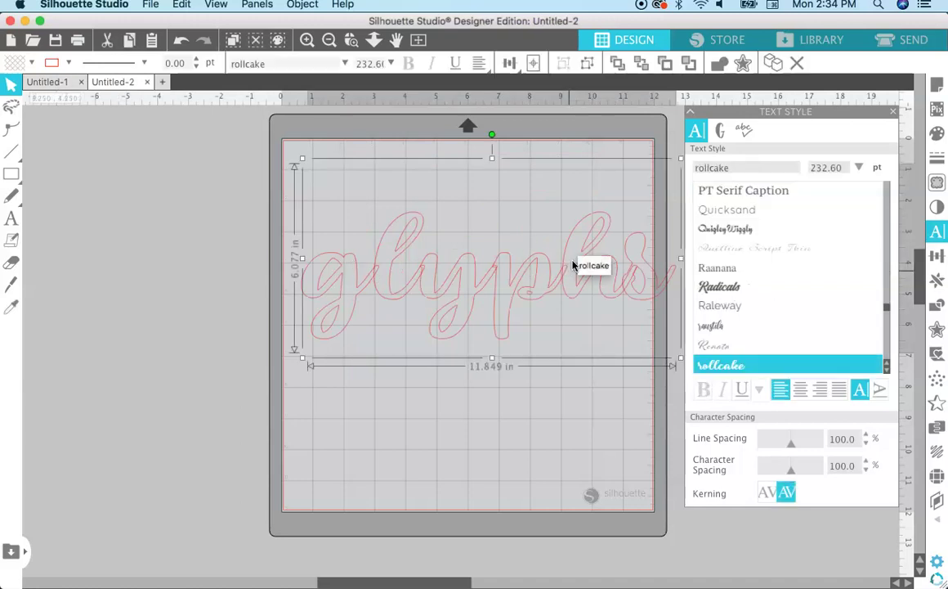
{"action": "left_click_drag", "start_coordinate": [680, 160], "coordinate": [644, 178]}
{"action": "mouse_move", "coordinate": [556, 279]}
{"action": "left_mouse_down"}
{"action": "mouse_move", "coordinate": [544, 288]}
{"action": "mouse_move", "coordinate": [544, 271]}
{"action": "mouse_move", "coordinate": [538, 280]}
{"action": "left_mouse_up"}
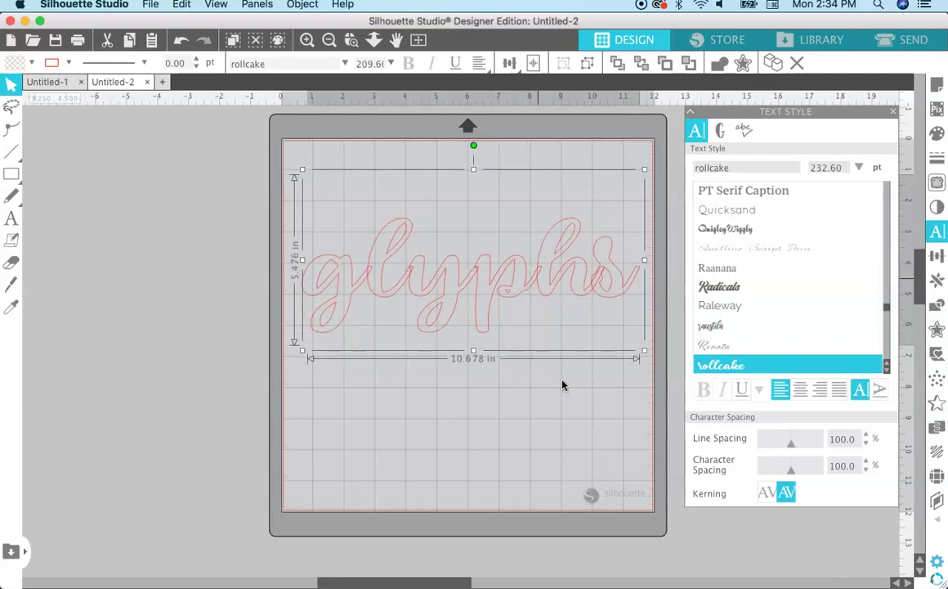
{"action": "left_click", "coordinate": [565, 413]}
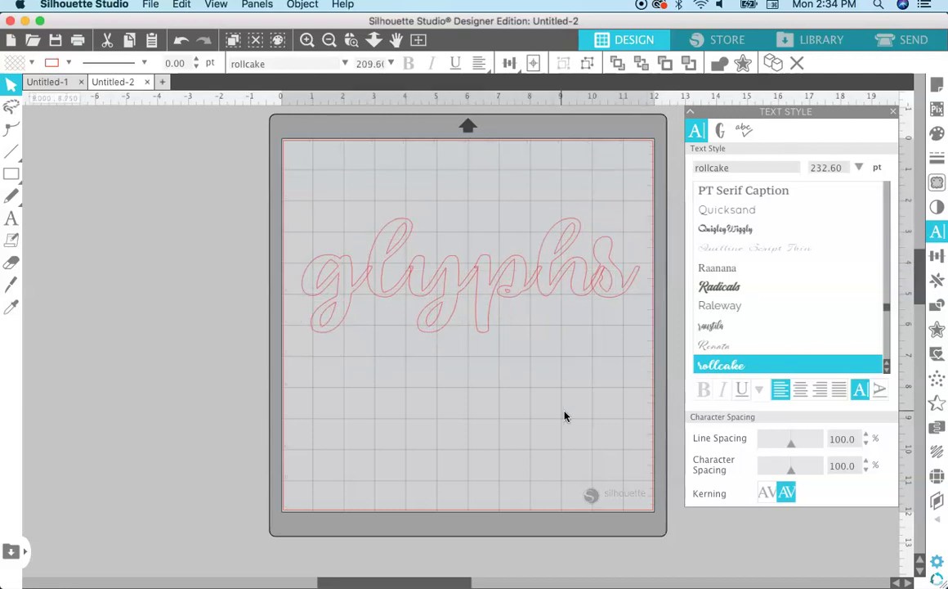
Step: Recheck Untitled-1, then show the Glyphs tab in Untitled-2
{"action": "left_click", "coordinate": [43, 82]}
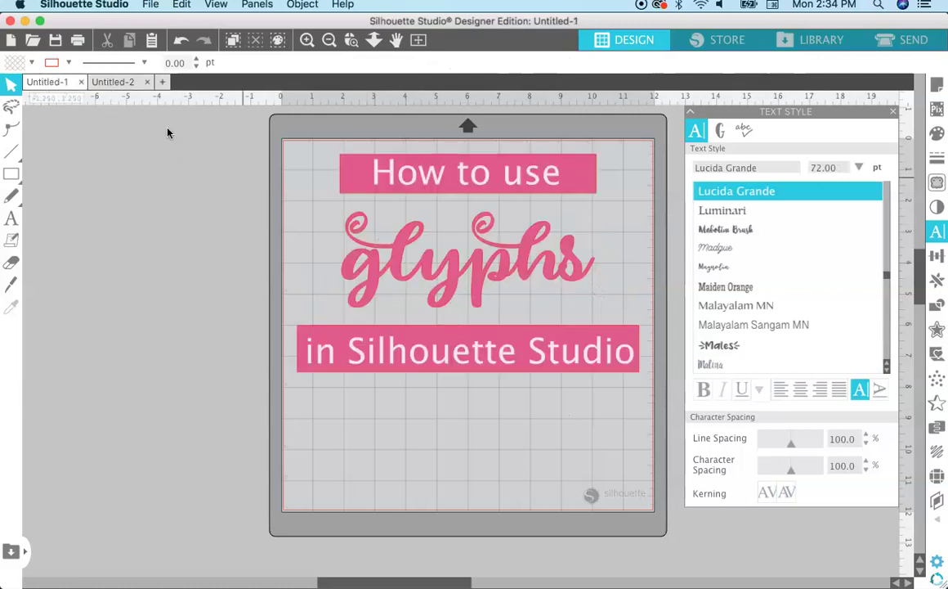
{"action": "left_click", "coordinate": [115, 83]}
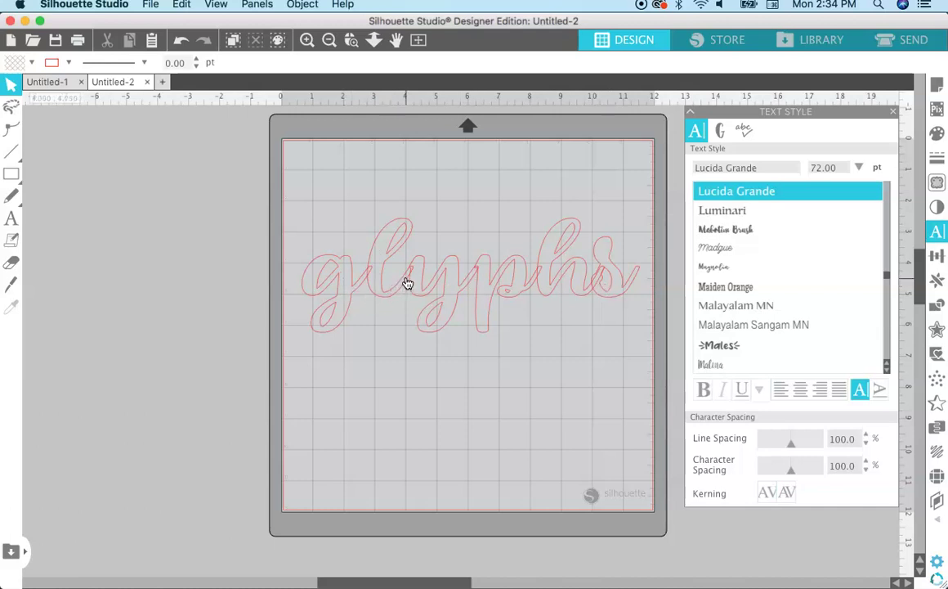
{"action": "left_click", "coordinate": [721, 132]}
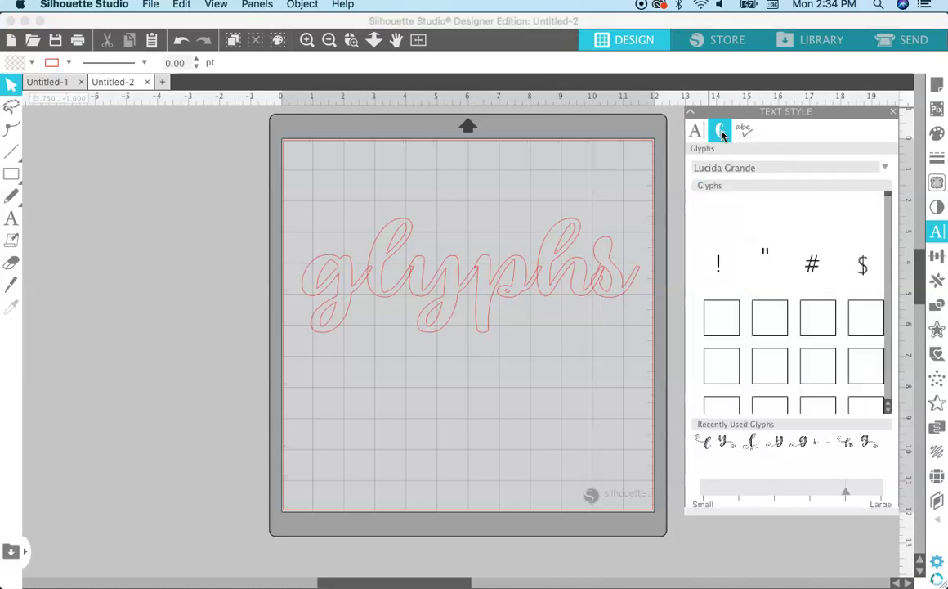
Step: With the word selected, switch the Glyphs panel's font from Lucida Grande to rollcake
{"action": "left_click", "coordinate": [617, 280]}
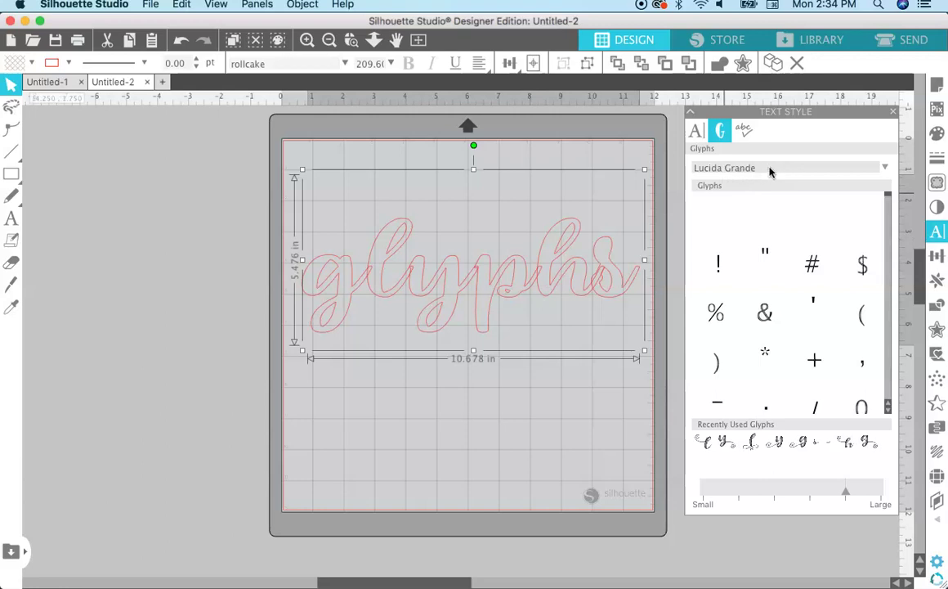
{"action": "left_click", "coordinate": [886, 168]}
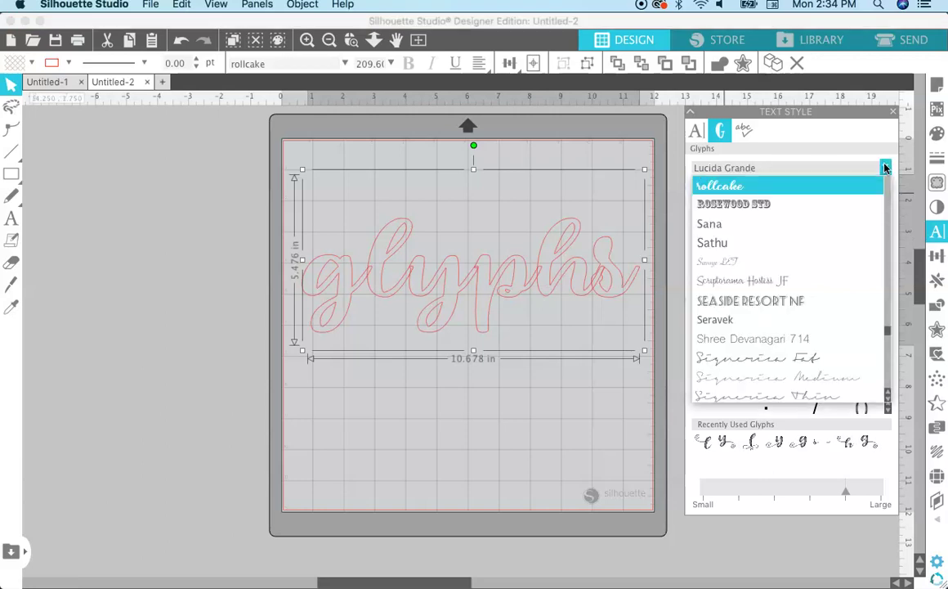
{"action": "left_click", "coordinate": [852, 192]}
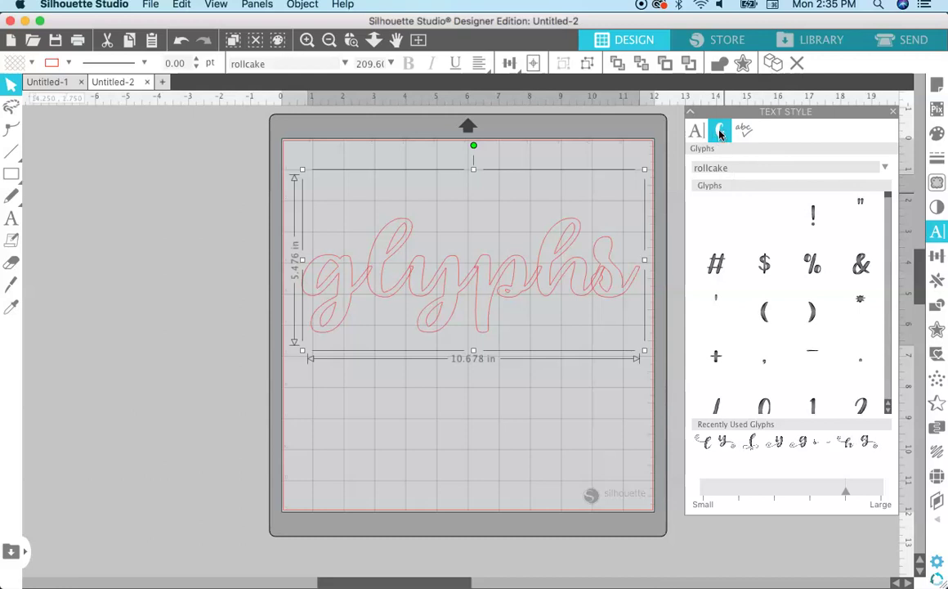
{"action": "left_click_drag", "start_coordinate": [890, 200], "coordinate": [885, 219]}
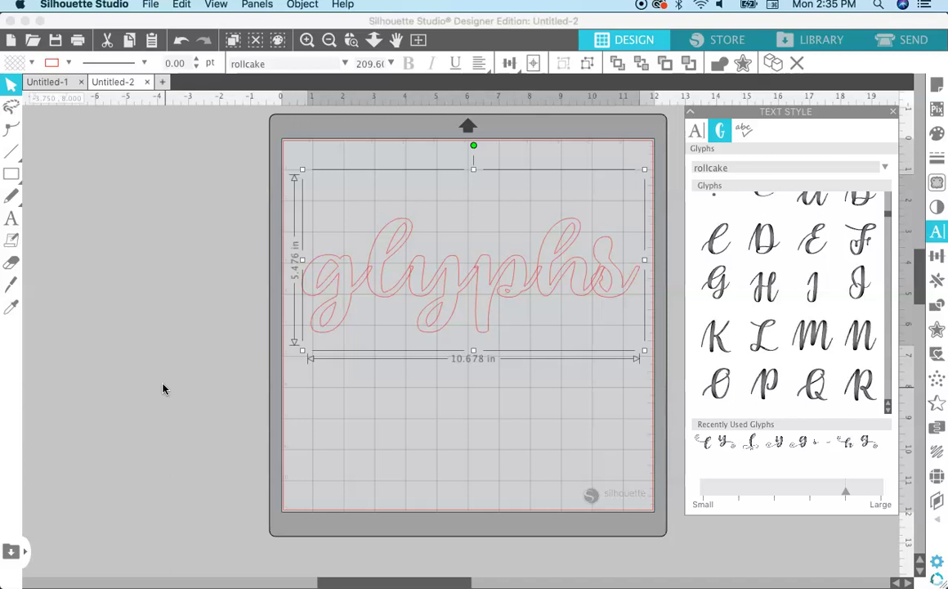
{"action": "left_click", "coordinate": [50, 82]}
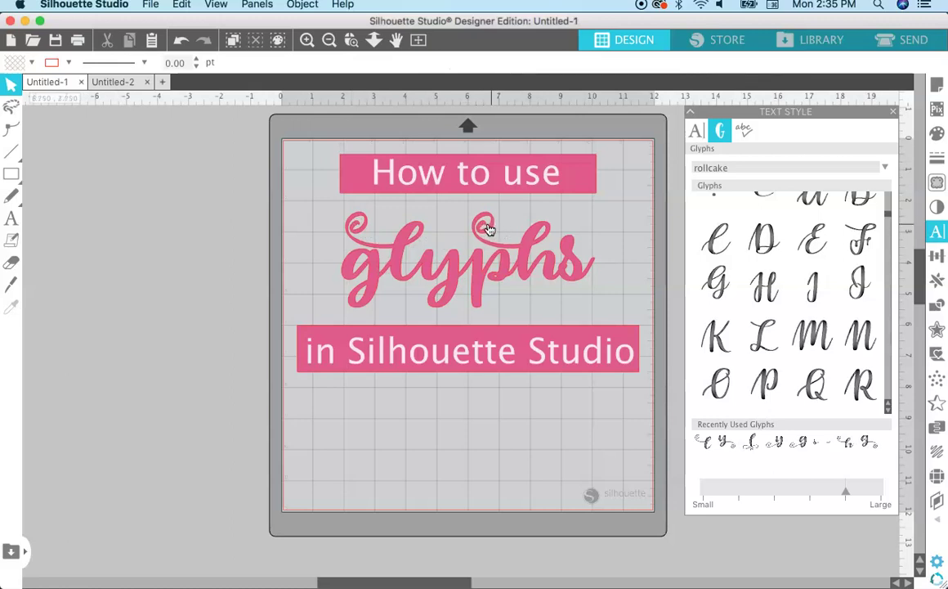
{"action": "left_click", "coordinate": [124, 82]}
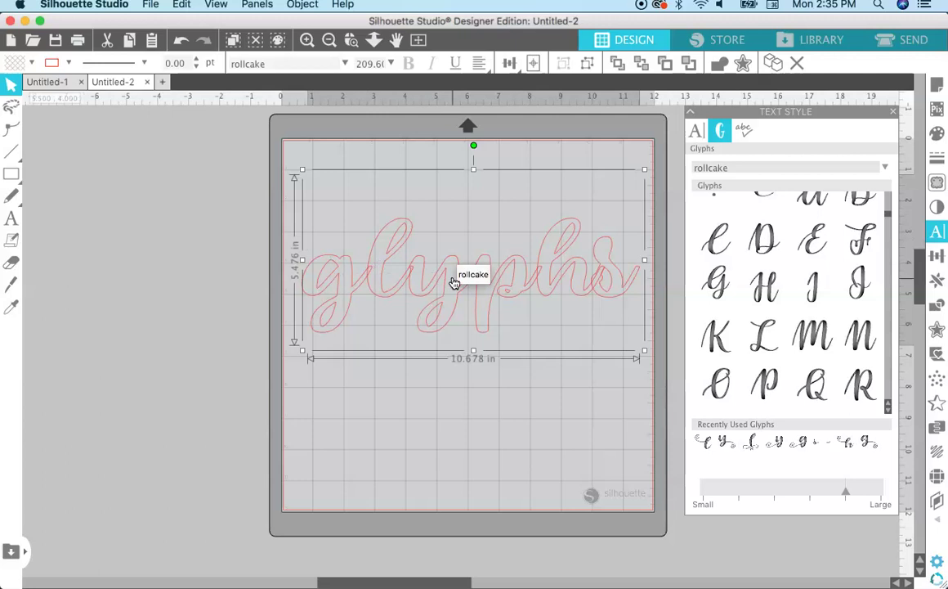
{"action": "left_click", "coordinate": [53, 84]}
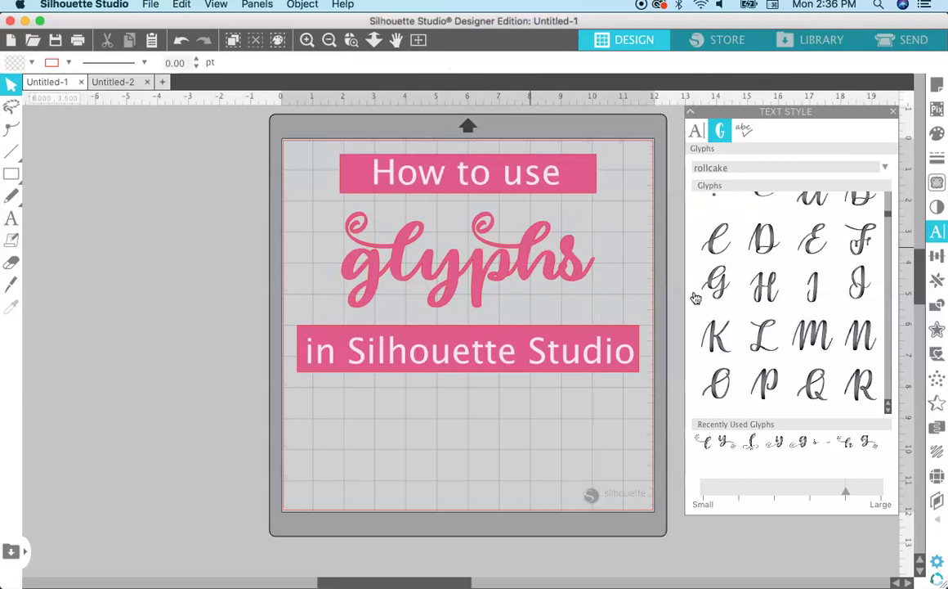
{"action": "left_click", "coordinate": [116, 82]}
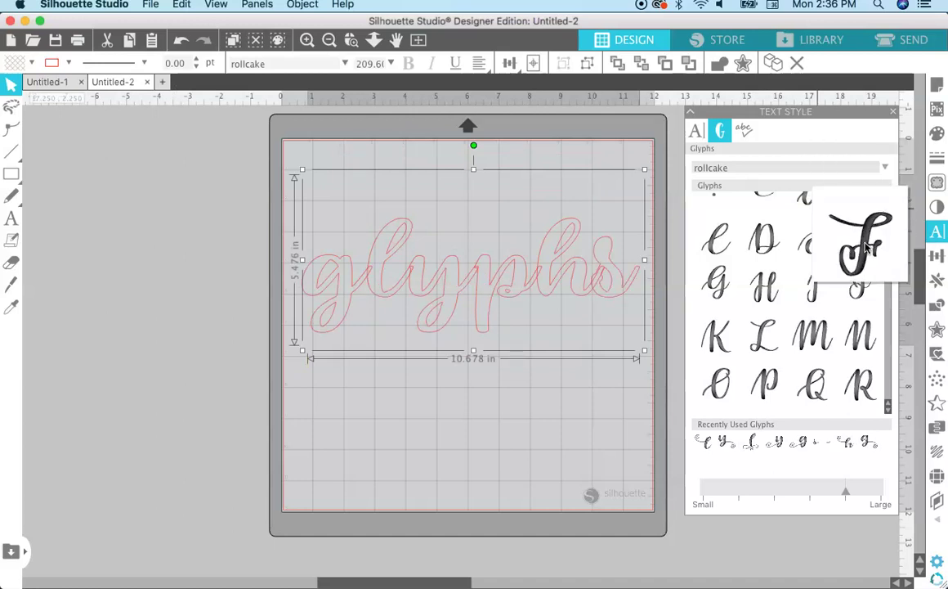
{"action": "mouse_move", "coordinate": [868, 284]}
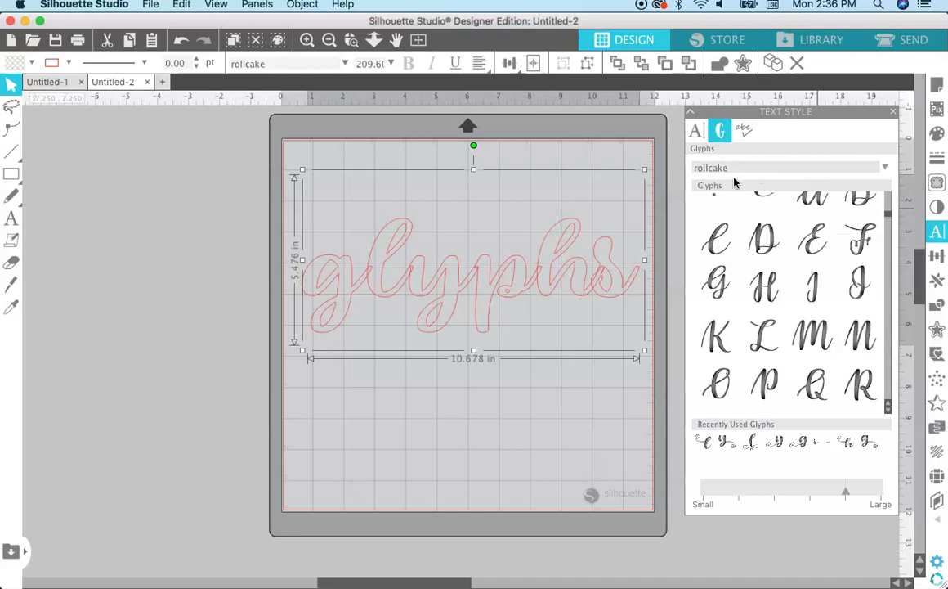
Step: Scroll the rollcake glyph list past the standard letters to the swash lowercase alternates
{"action": "left_click_drag", "start_coordinate": [890, 217], "coordinate": [889, 333]}
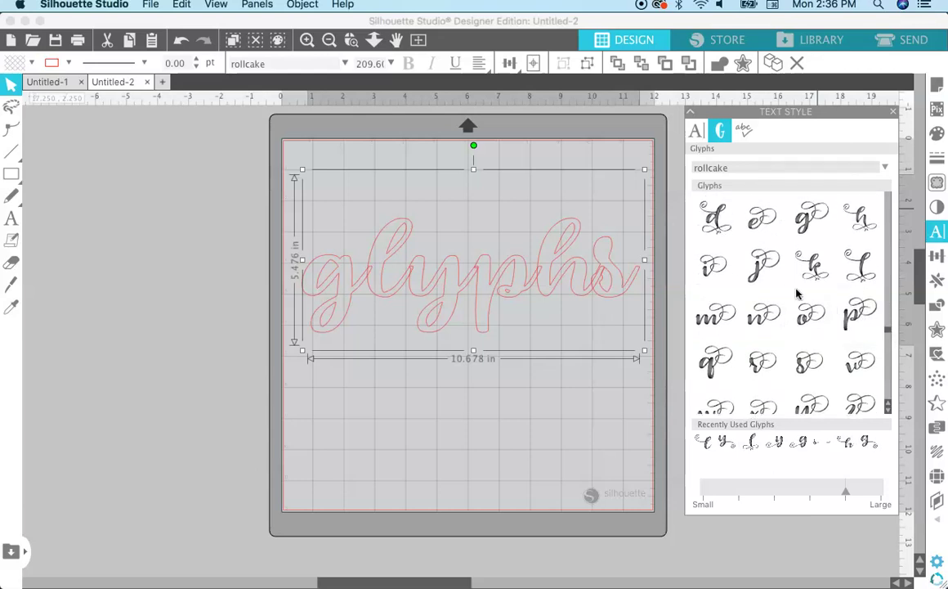
{"action": "left_click_drag", "start_coordinate": [888, 328], "coordinate": [890, 354]}
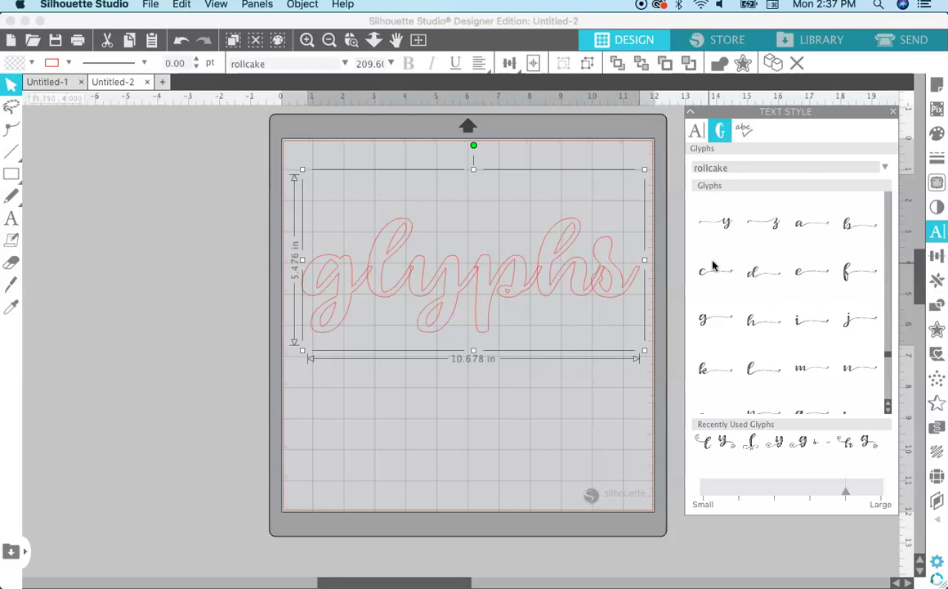
{"action": "mouse_move", "coordinate": [713, 266]}
{"action": "left_click_drag", "start_coordinate": [889, 356], "coordinate": [889, 384]}
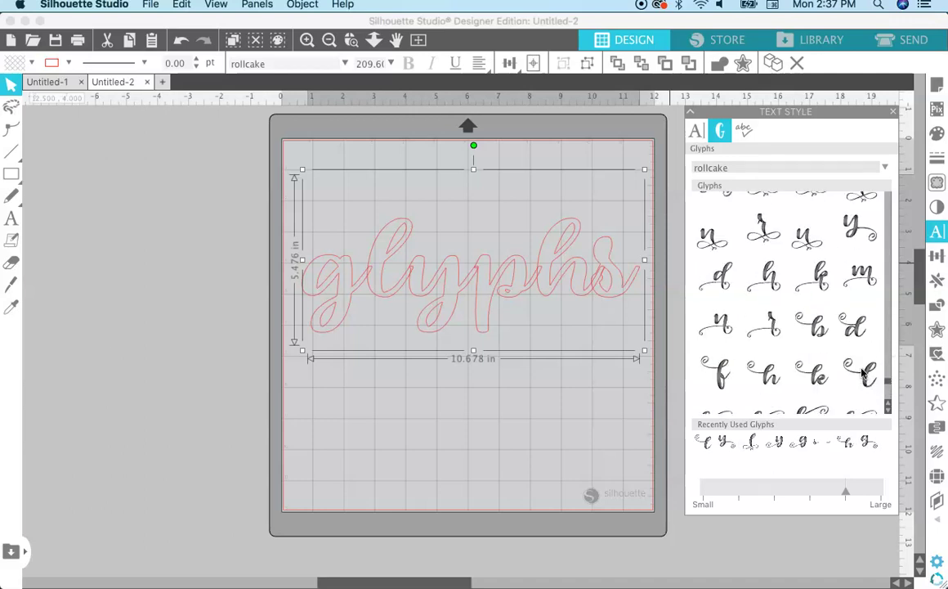
{"action": "mouse_move", "coordinate": [860, 378]}
{"action": "left_click", "coordinate": [406, 282]}
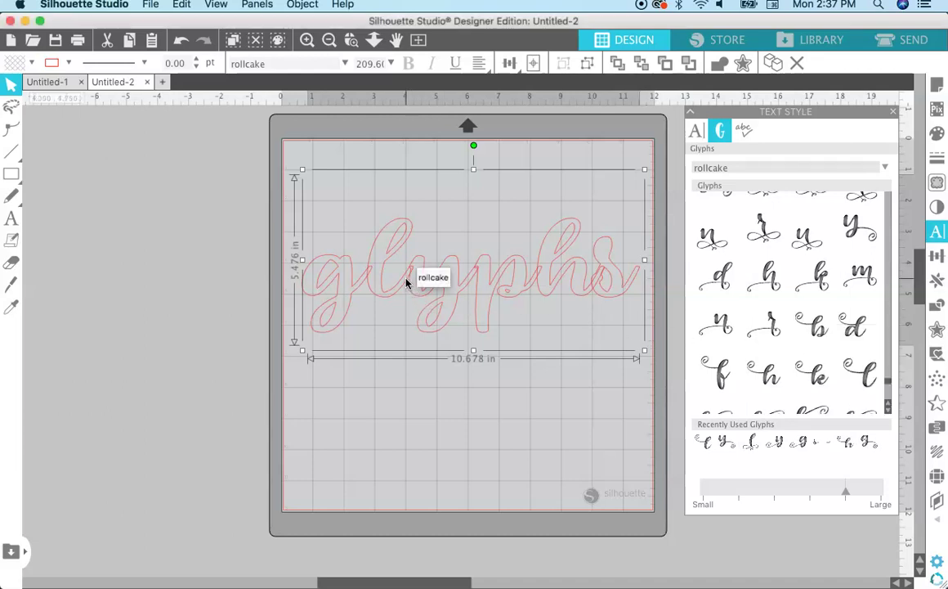
Step: Replace the plain l in 'glyphs' with the looped rollcake swash l glyph
{"action": "double_click", "coordinate": [406, 282]}
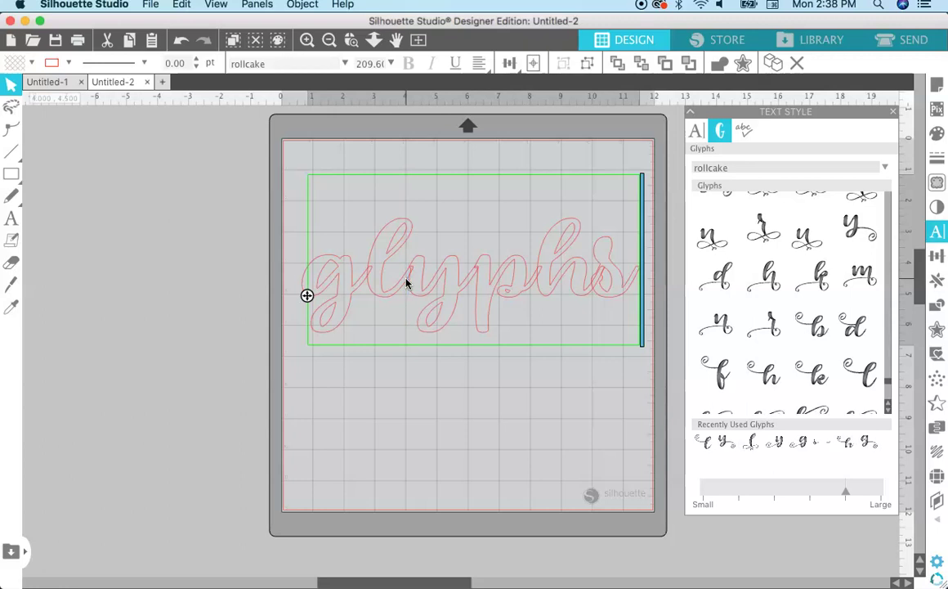
{"action": "key", "text": "BackSpace"}
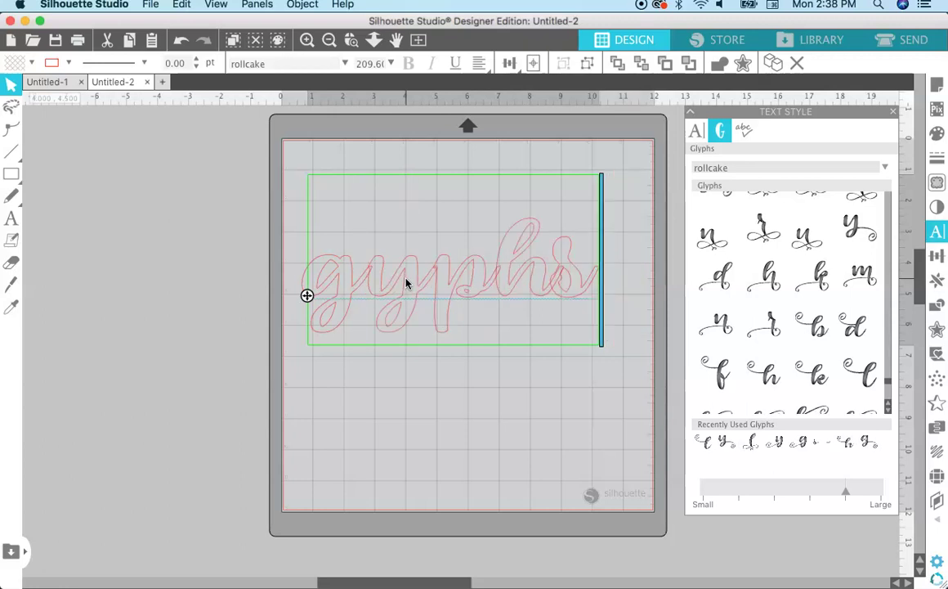
{"action": "mouse_move", "coordinate": [868, 381]}
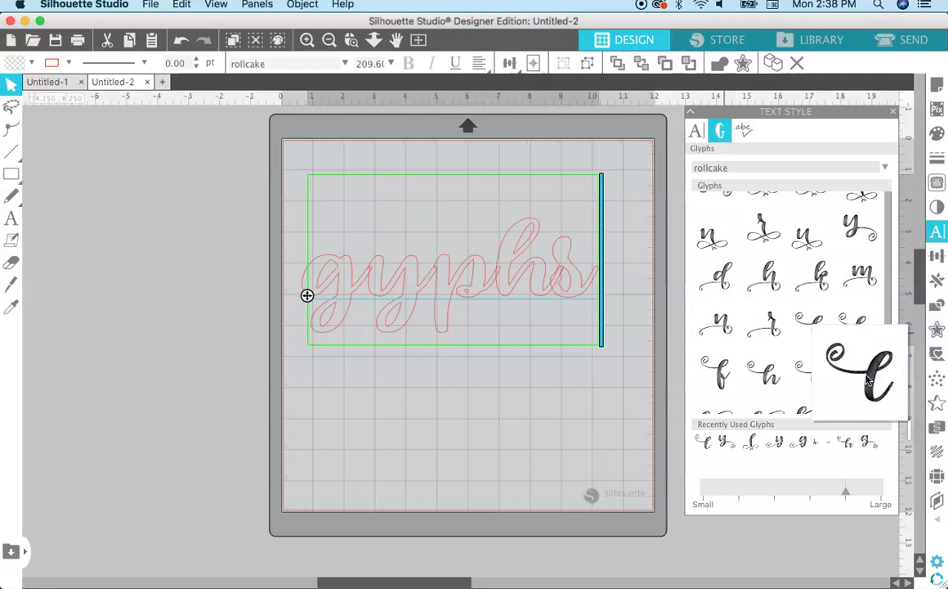
{"action": "left_click", "coordinate": [868, 382]}
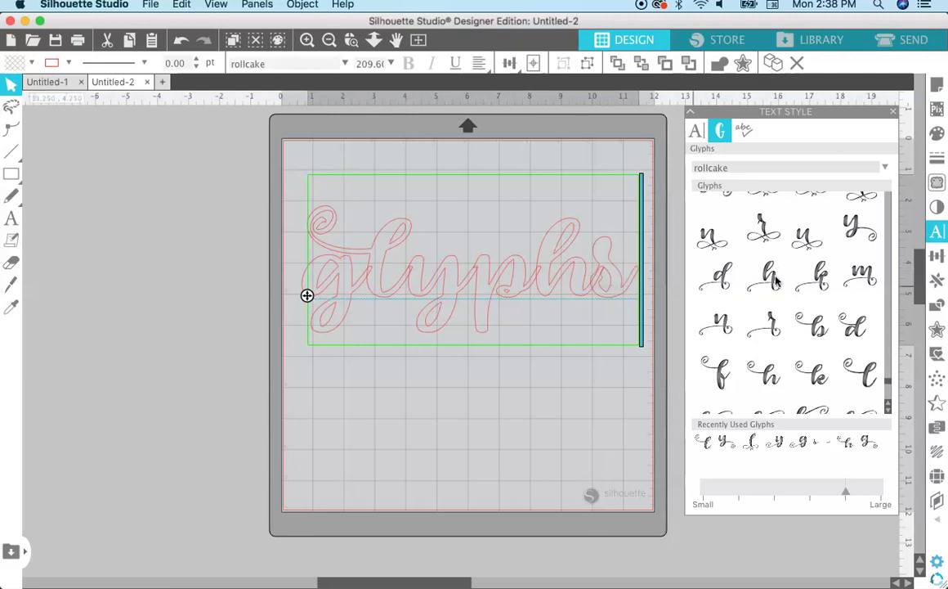
{"action": "mouse_move", "coordinate": [775, 288]}
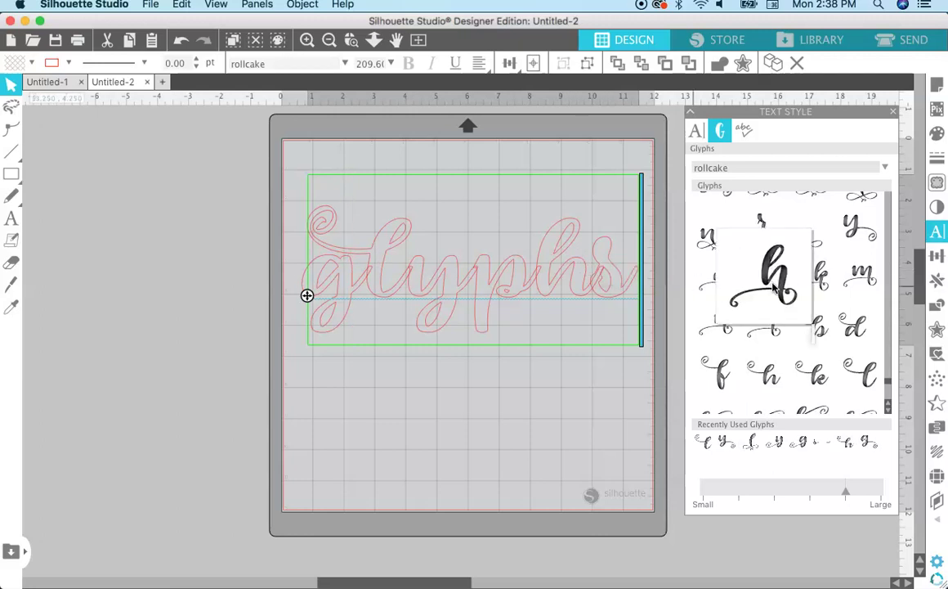
Step: Replace the h in 'glyphs' with the rollcake swash h whose tail sweeps under the word
{"action": "left_click", "coordinate": [588, 274]}
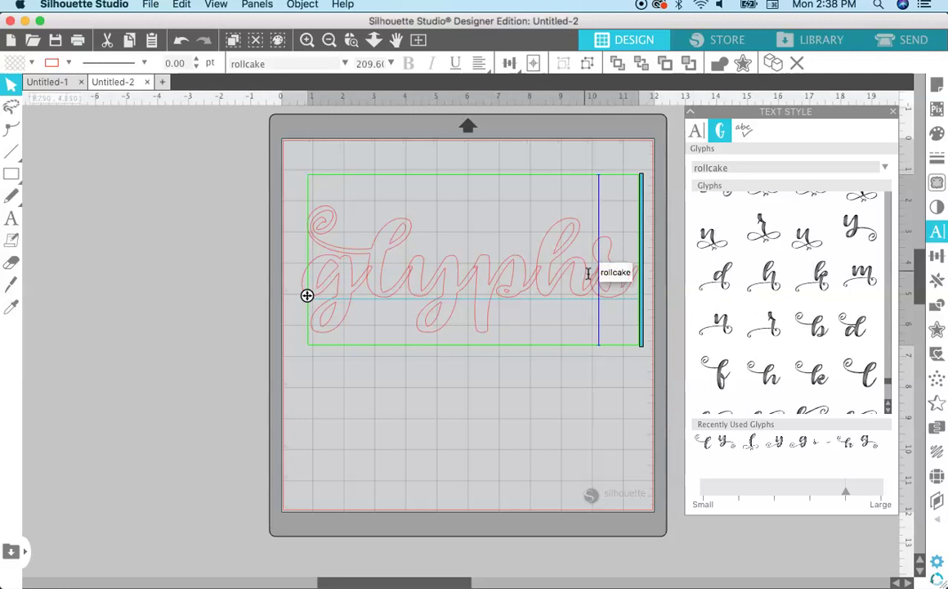
{"action": "key", "text": "BackSpace"}
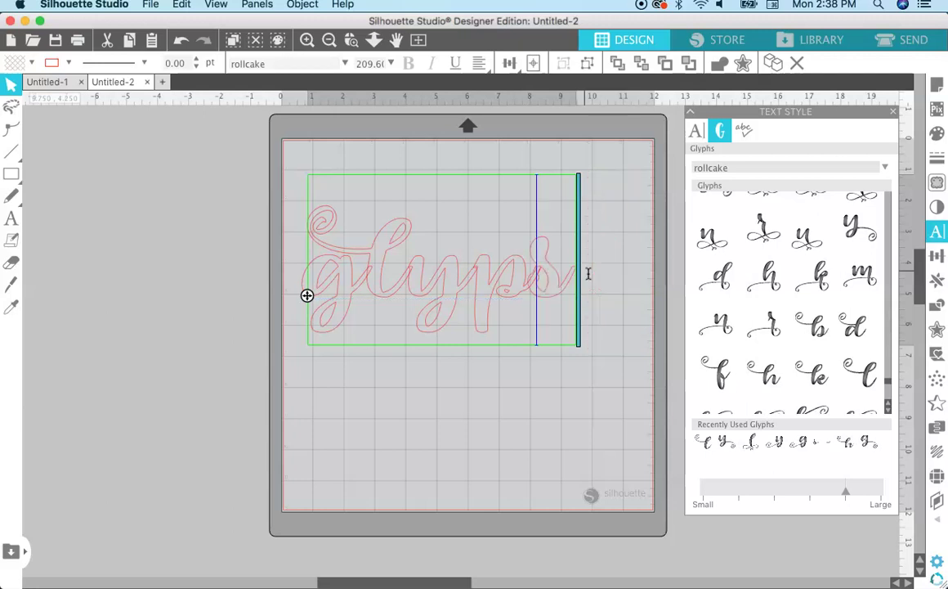
{"action": "double_click", "coordinate": [772, 282]}
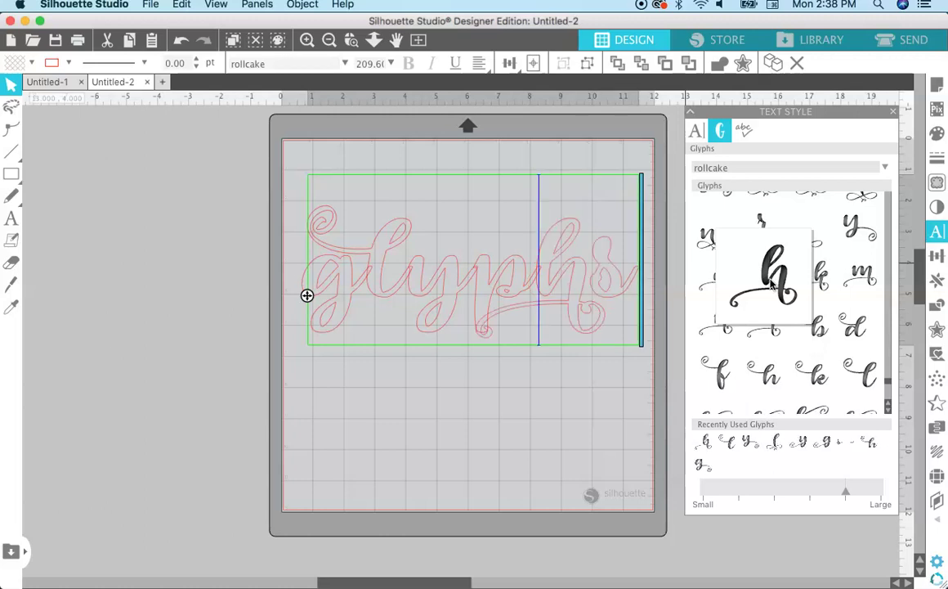
{"action": "left_click", "coordinate": [601, 410]}
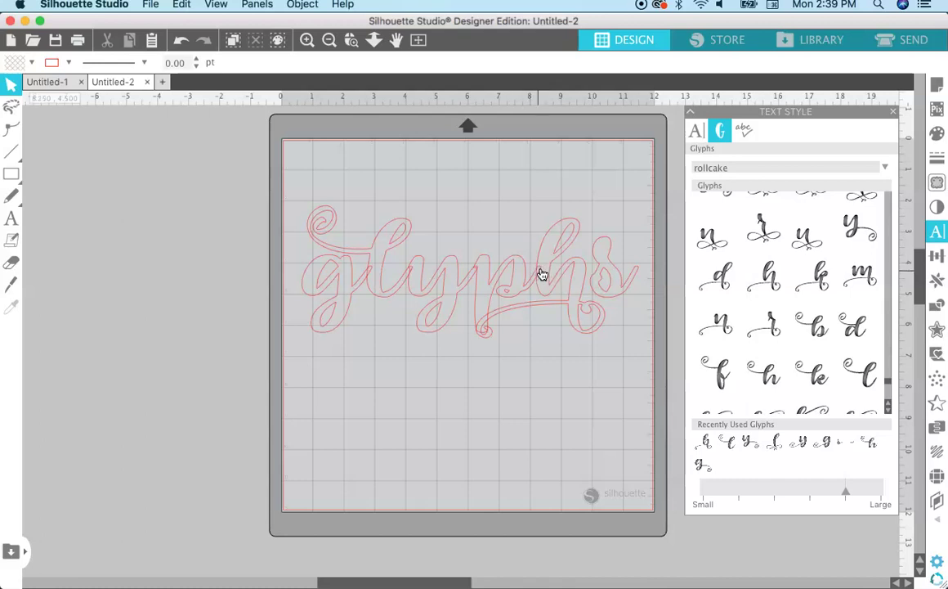
Step: Weld the swashed 'glyphs' lettering into one shape, about 10.838 by 4.244 in
{"action": "left_click", "coordinate": [342, 284]}
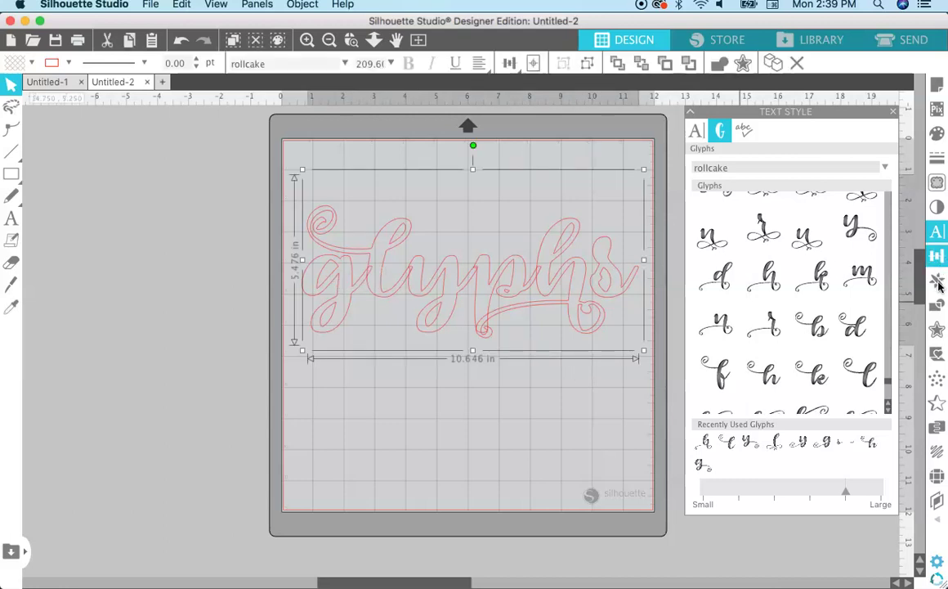
{"action": "left_click", "coordinate": [938, 307]}
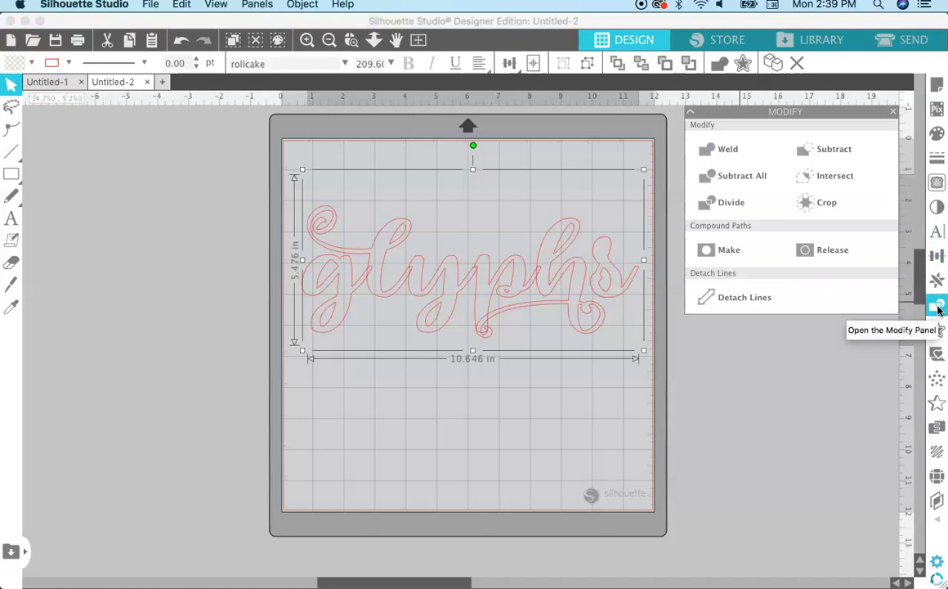
{"action": "left_click", "coordinate": [715, 155]}
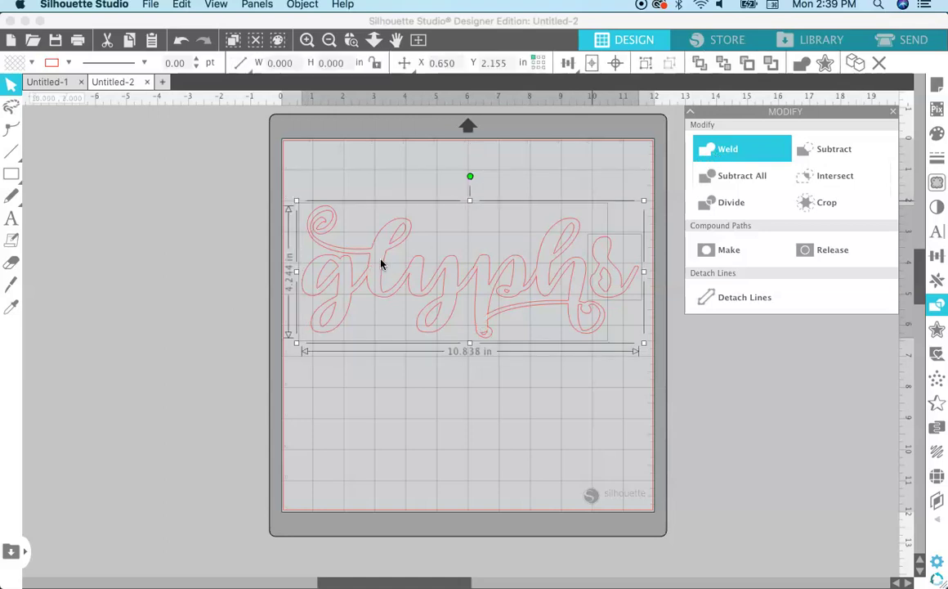